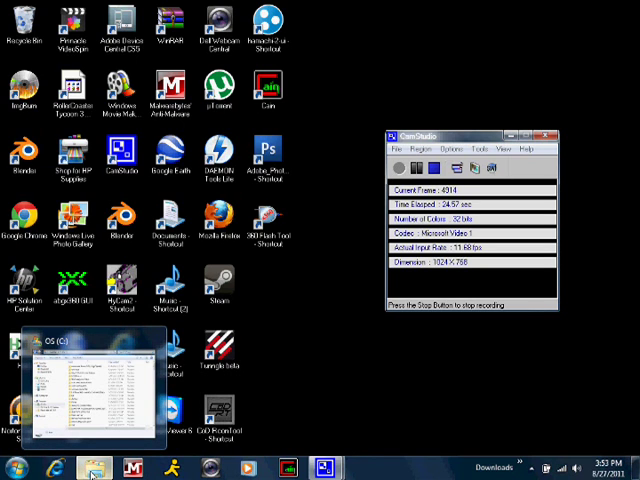
Step: Browse drive C into Program Files (x86) > MODDED ISO TOOLS and select wx360
{"action": "left_click", "coordinate": [93, 468]}
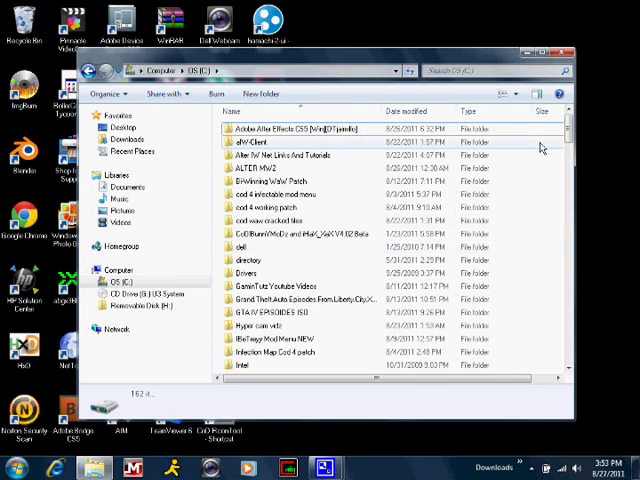
{"action": "left_click_drag", "start_coordinate": [570, 128], "coordinate": [566, 268]}
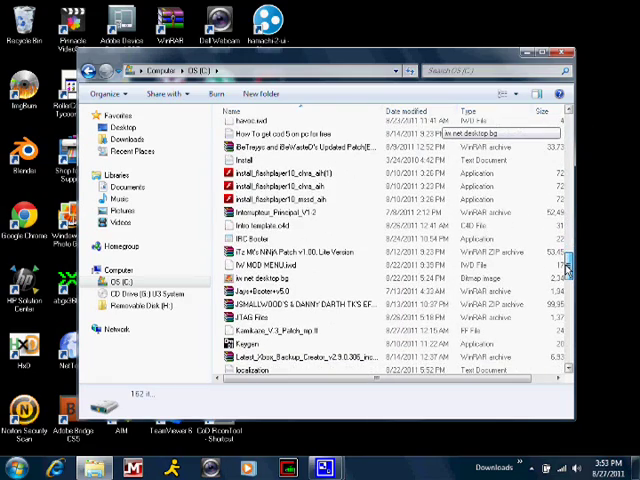
{"action": "left_click_drag", "start_coordinate": [566, 290], "coordinate": [568, 168]}
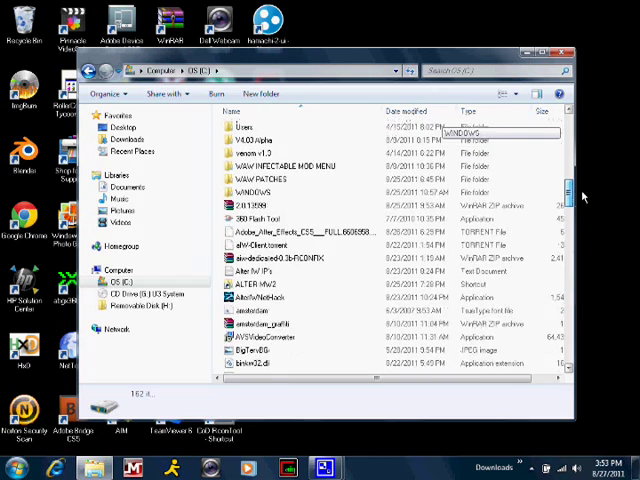
{"action": "double_click", "coordinate": [308, 232]}
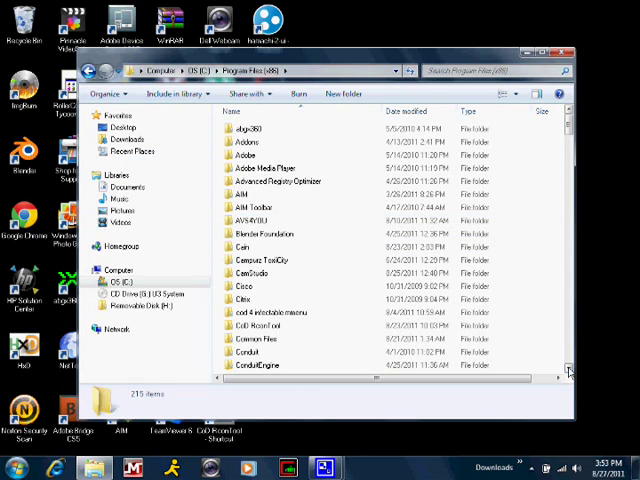
{"action": "left_click", "coordinate": [569, 372]}
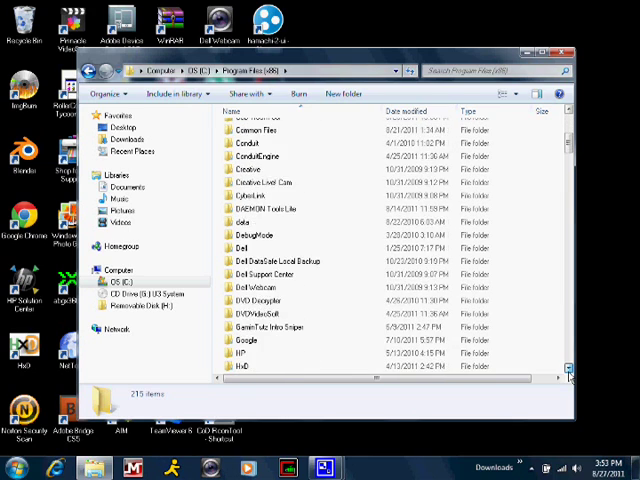
{"action": "left_click", "coordinate": [569, 372]}
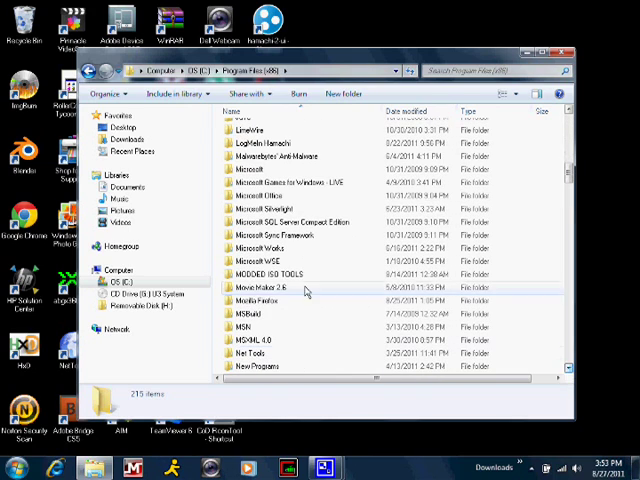
{"action": "double_click", "coordinate": [270, 274]}
{"action": "left_click", "coordinate": [247, 156]}
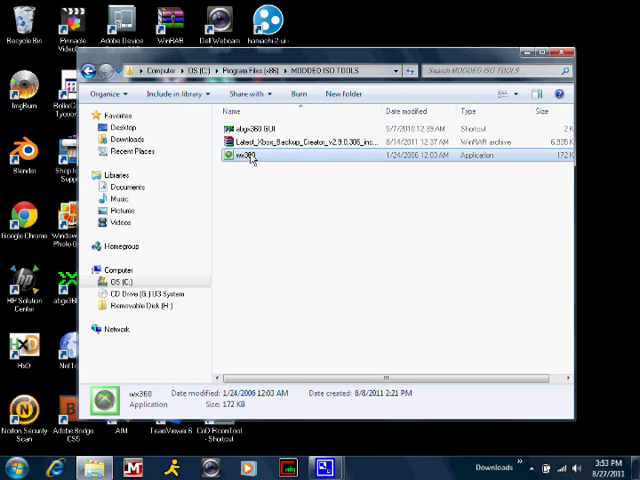
Step: Launch wx360 and load the CoDWaW.iso image from drive D
{"action": "left_click", "coordinate": [530, 58]}
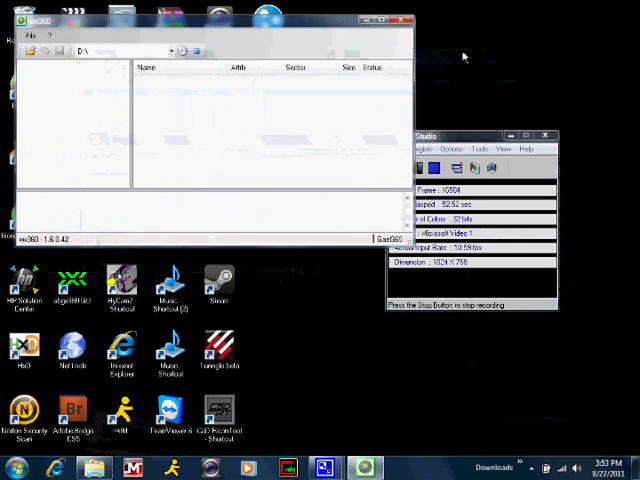
{"action": "left_click", "coordinate": [30, 34]}
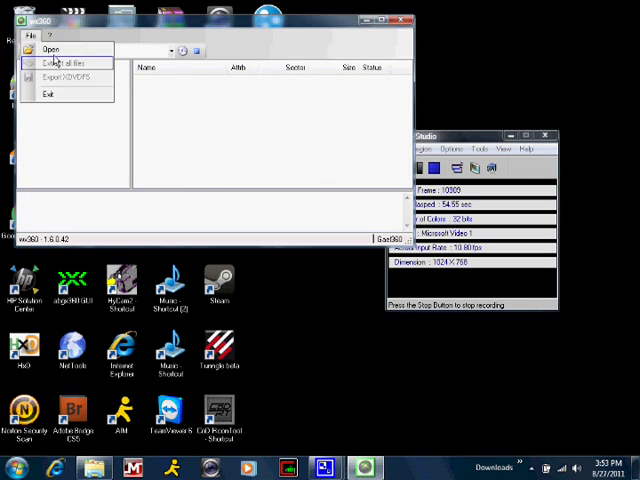
{"action": "left_click", "coordinate": [52, 50]}
{"action": "double_click", "coordinate": [155, 107]}
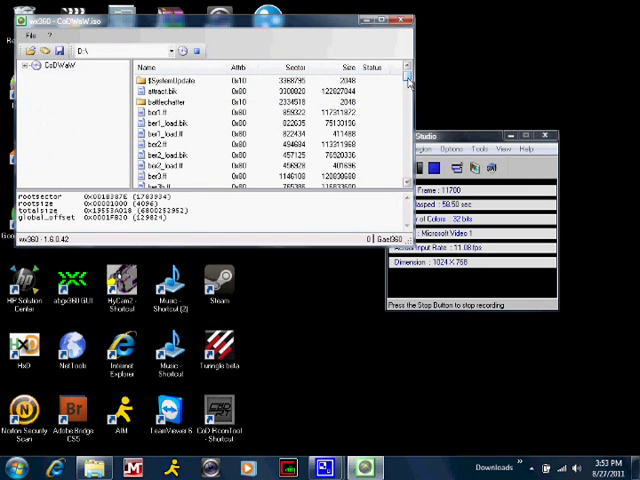
{"action": "mouse_move", "coordinate": [407, 75]}
{"action": "left_mouse_down"}
{"action": "mouse_move", "coordinate": [403, 185]}
{"action": "mouse_move", "coordinate": [405, 72]}
{"action": "left_mouse_up"}
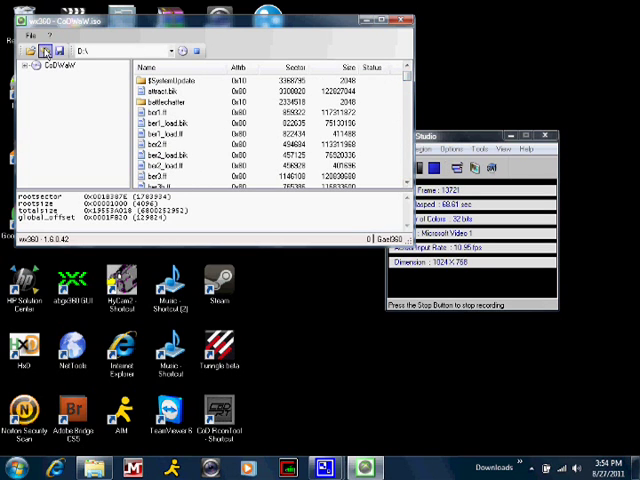
Step: Pick Removable Disk (H:) under Computer as the Extract destination, then dismiss the browser
{"action": "left_click", "coordinate": [47, 51]}
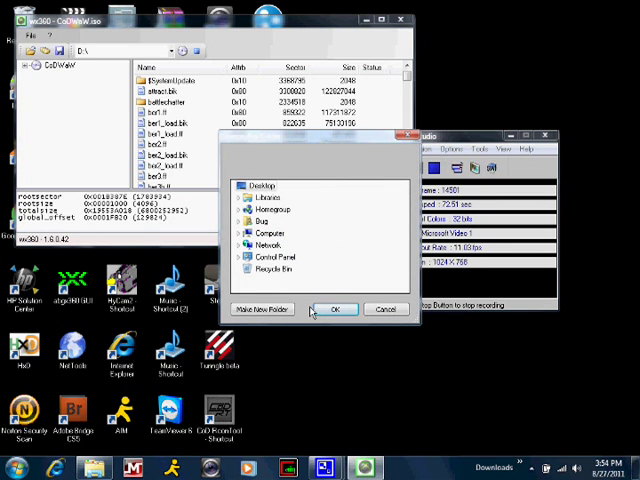
{"action": "double_click", "coordinate": [262, 233]}
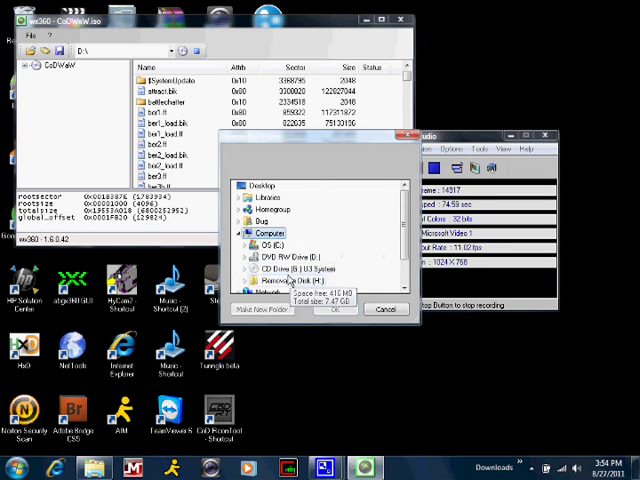
{"action": "left_click", "coordinate": [287, 281]}
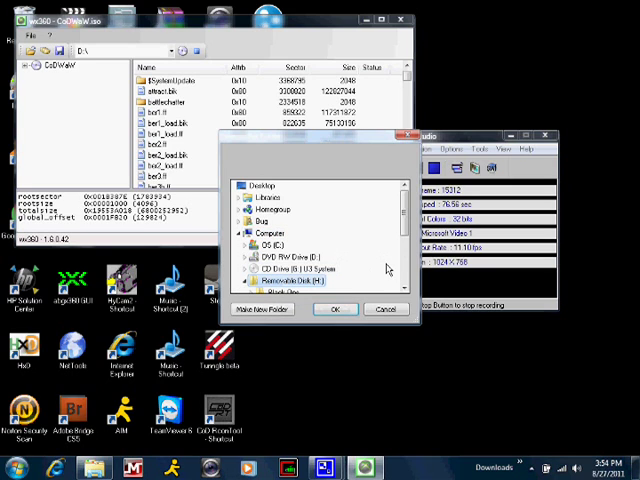
{"action": "left_click_drag", "start_coordinate": [403, 216], "coordinate": [403, 255]}
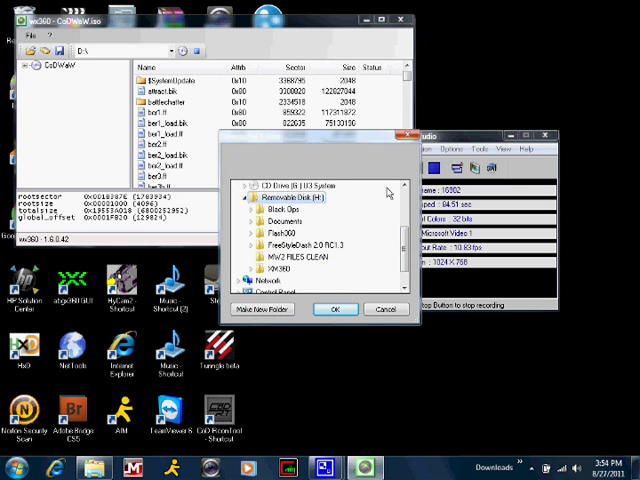
{"action": "left_click", "coordinate": [406, 138]}
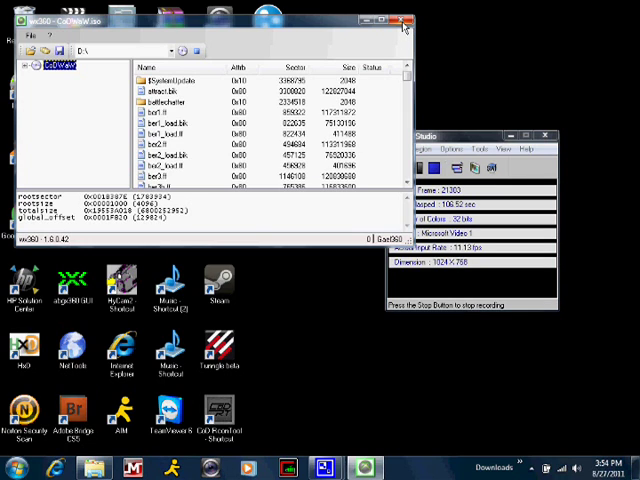
Step: Close the wx360 window
{"action": "left_click", "coordinate": [404, 22]}
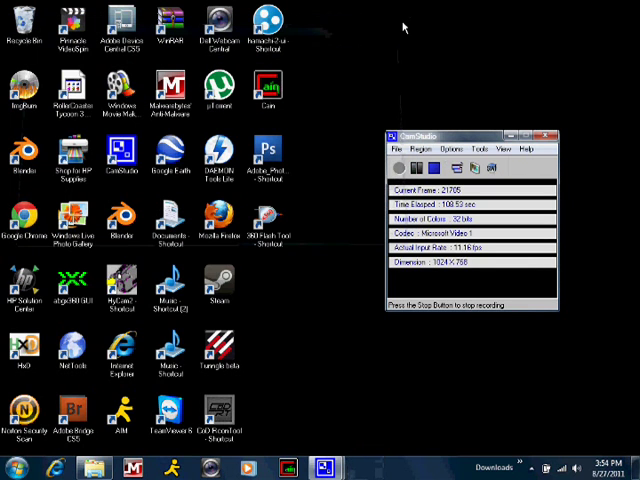